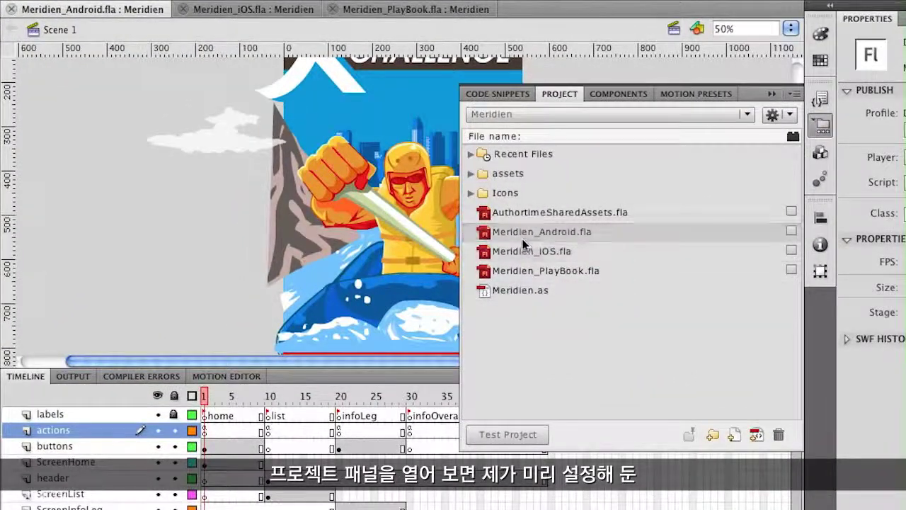
Step: Review Meridien_iOS.fla and AuthortimeSharedAssets.fla in the Project panel, then close the panel
left_click(528, 252)
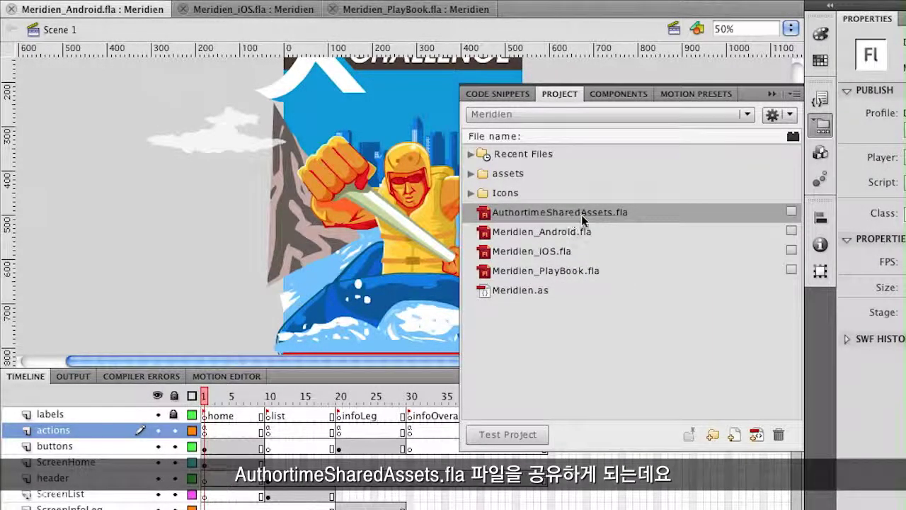
left_click(601, 214)
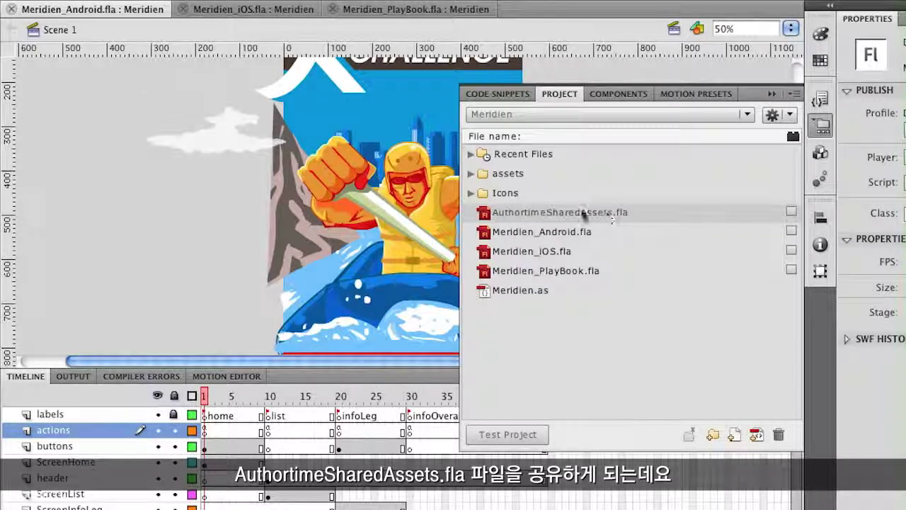
left_click(772, 94)
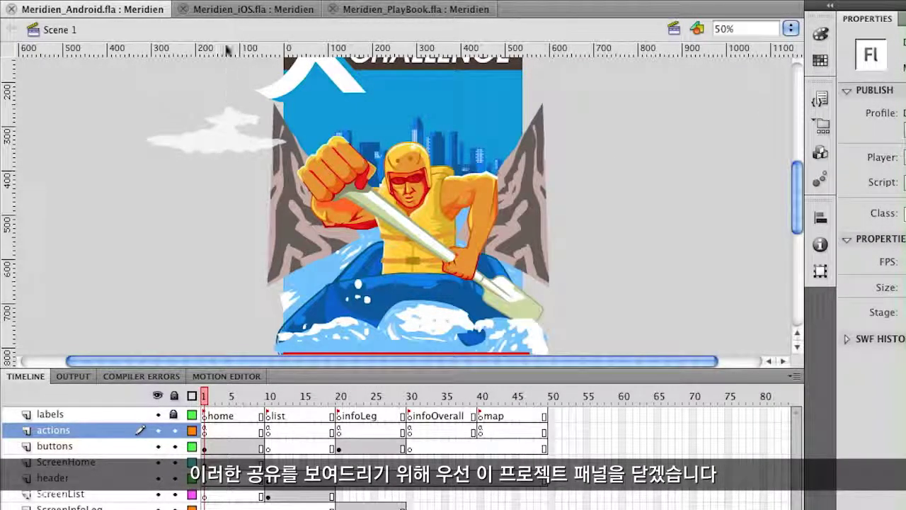
Step: Glance at the Meridien_iOS and Meridien_PlayBook documents, then return to Meridien_Android.fla
left_click(252, 9)
left_click(421, 9)
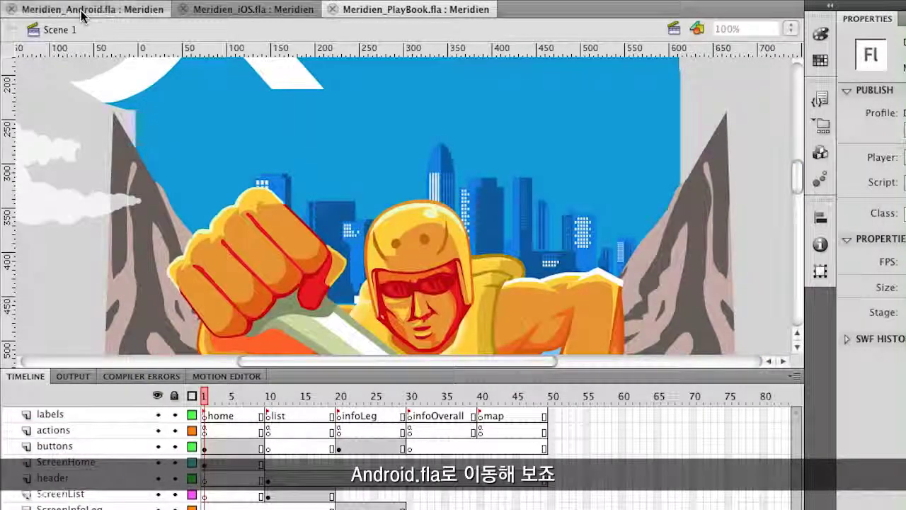
left_click(55, 11)
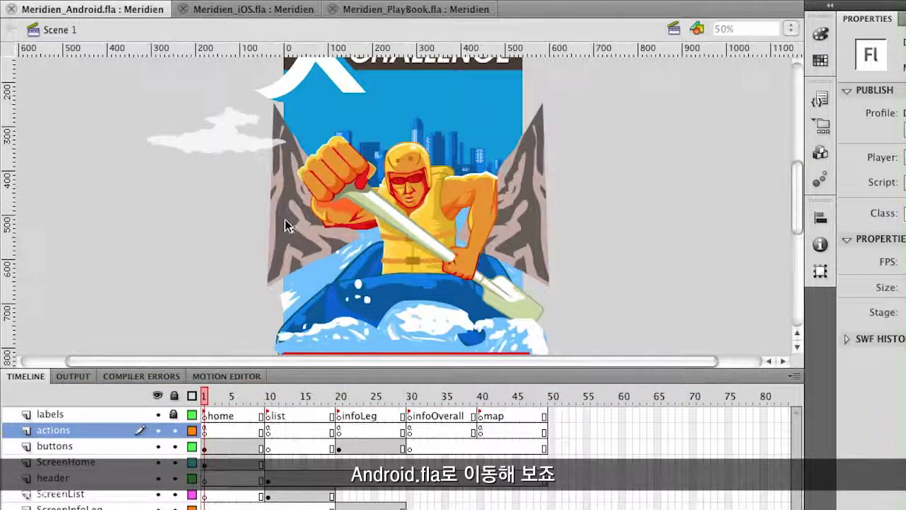
Step: At the infoLeg frame, enter the ScreenInfoLeg symbol and select the dude2 climber
left_click(346, 430)
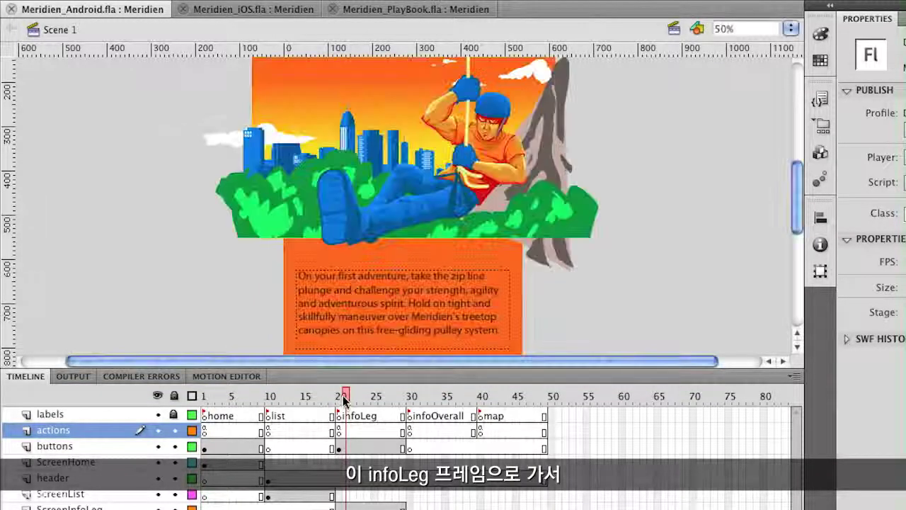
left_click(400, 214)
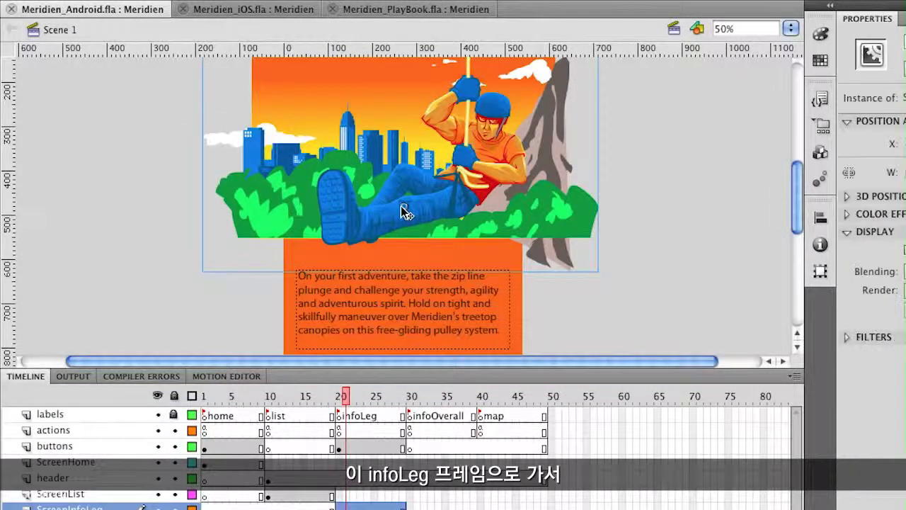
double_click(449, 205)
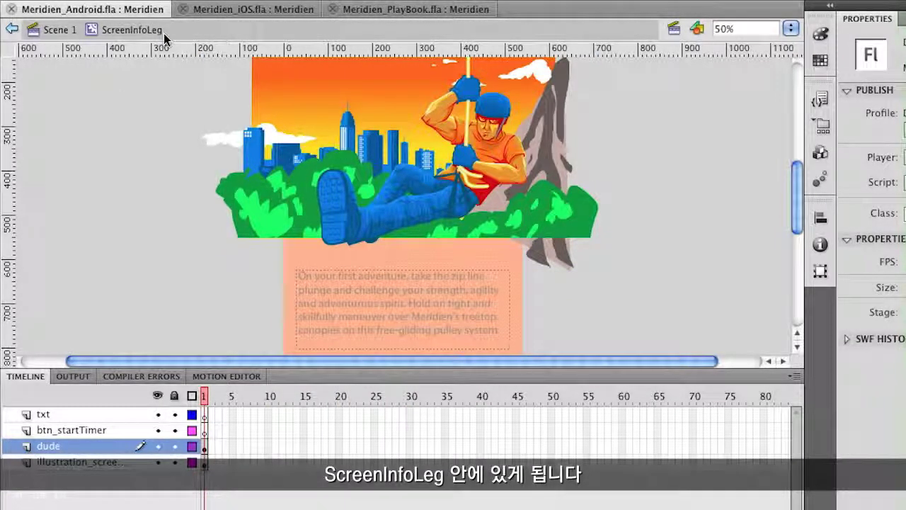
left_click(443, 205)
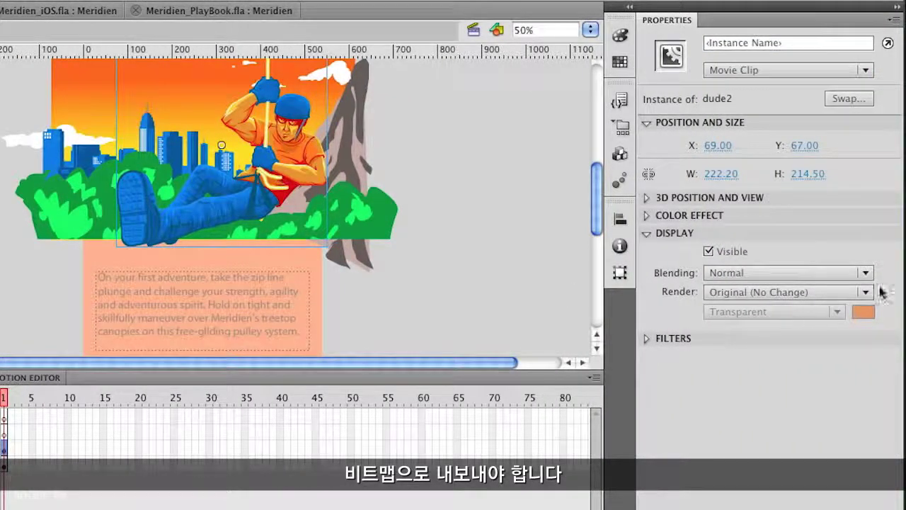
Step: Set dude2 and illustration_screenInfo to Export as Bitmap, giving the background an Opaque fill
left_click(862, 292)
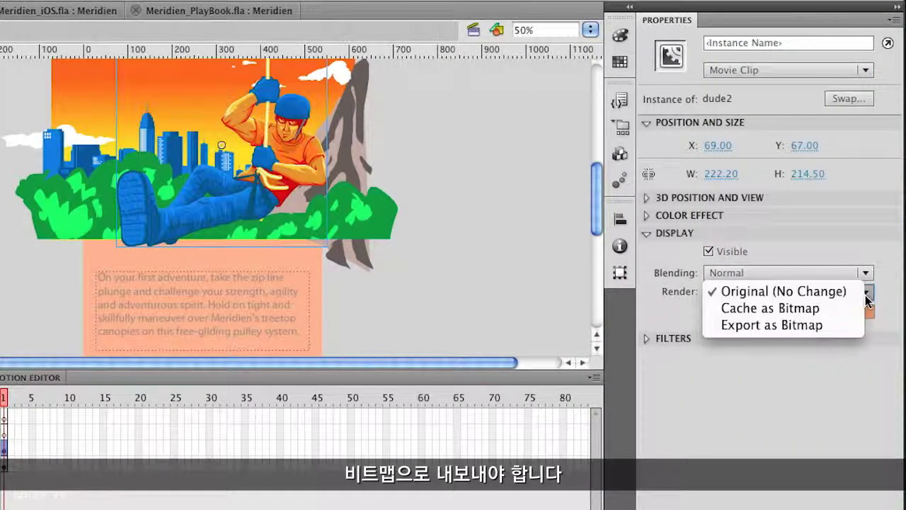
left_click(782, 331)
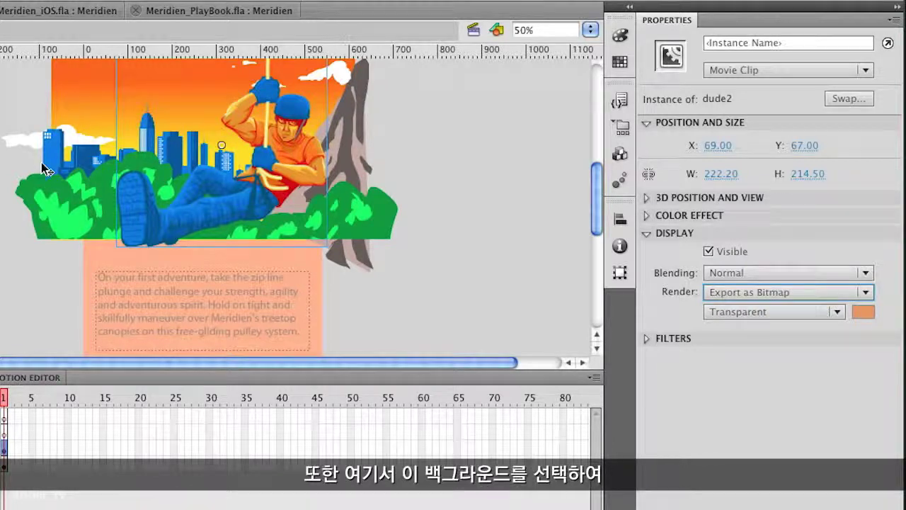
left_click(87, 213)
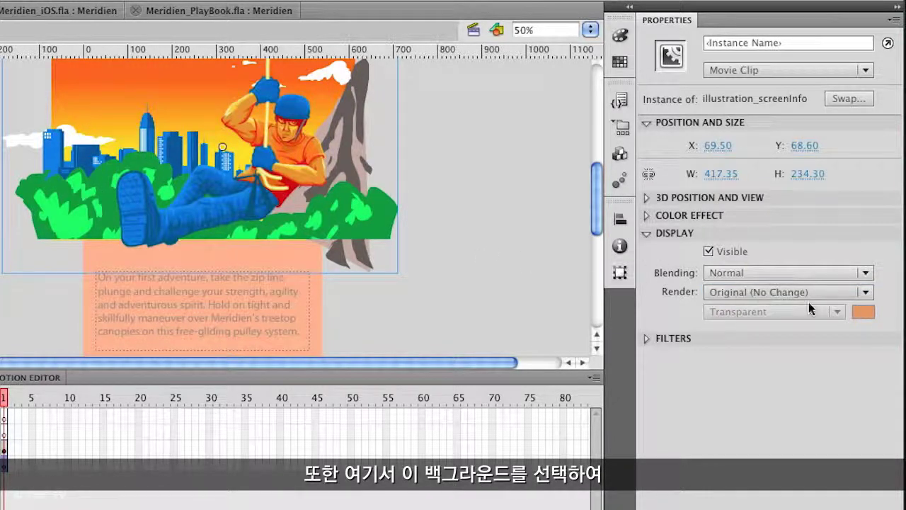
left_click(865, 293)
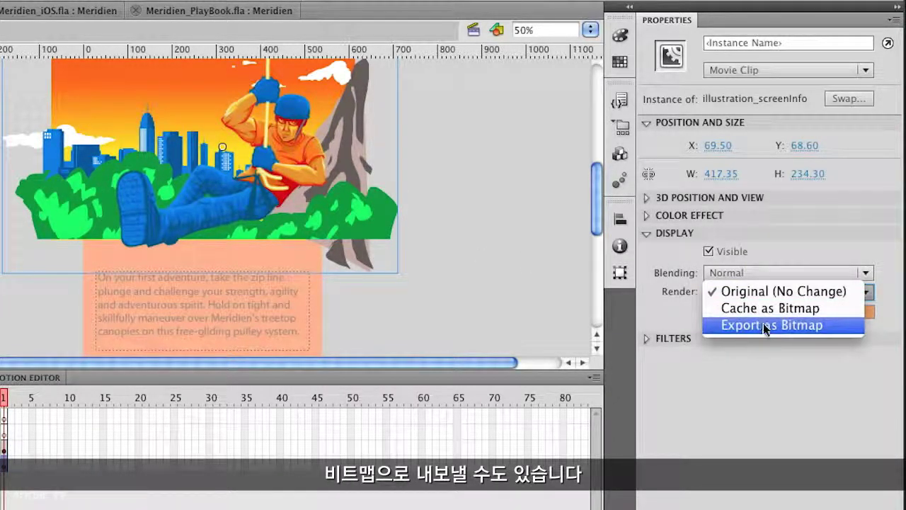
left_click(808, 328)
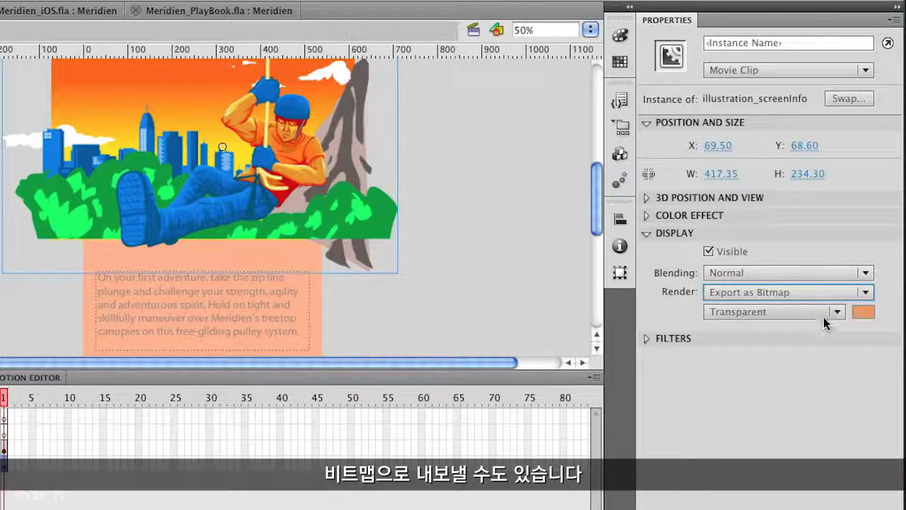
left_click(785, 315)
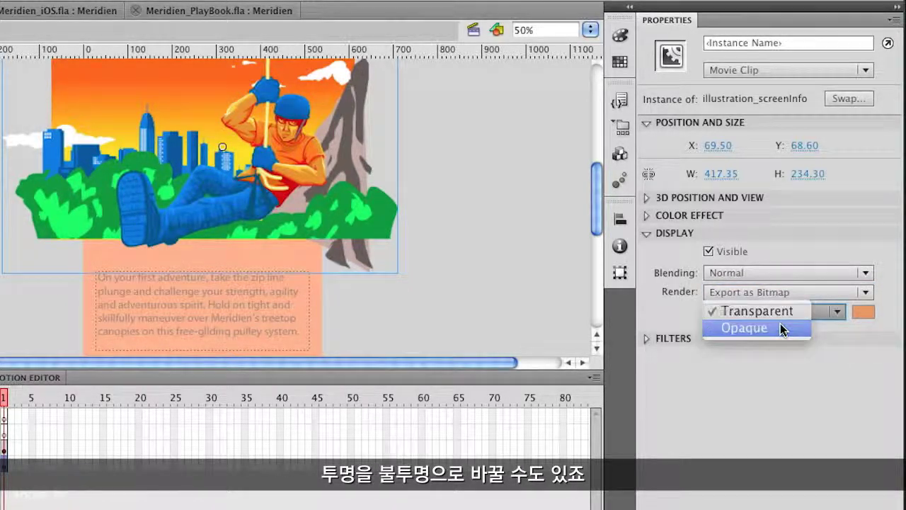
left_click(783, 325)
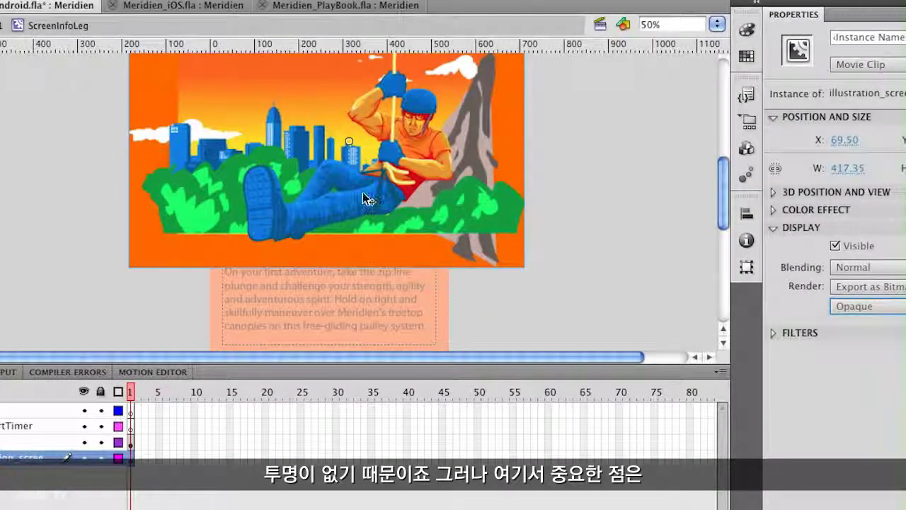
left_click(366, 198)
Step: Open Meridien_Android.fla's Library with Cmd+L, enlarge it, and select ScreenInfoLeg
left_click(152, 232)
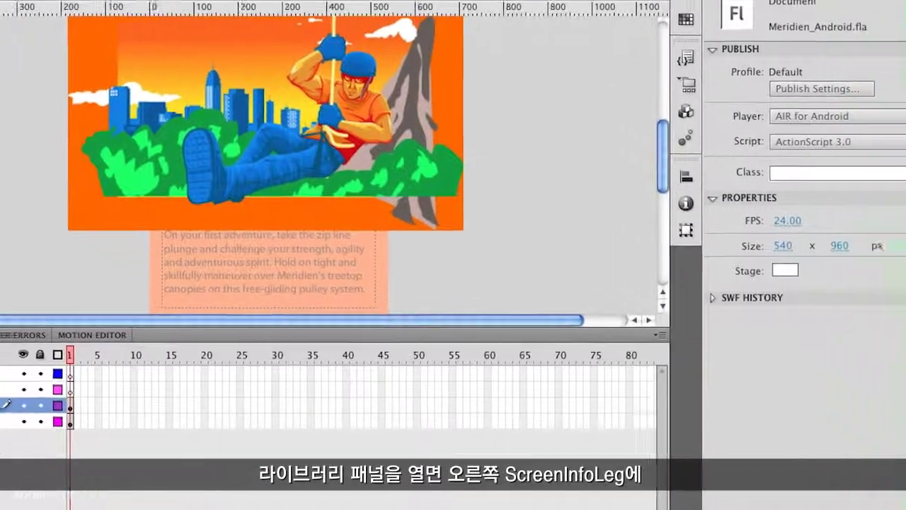
key("super+l")
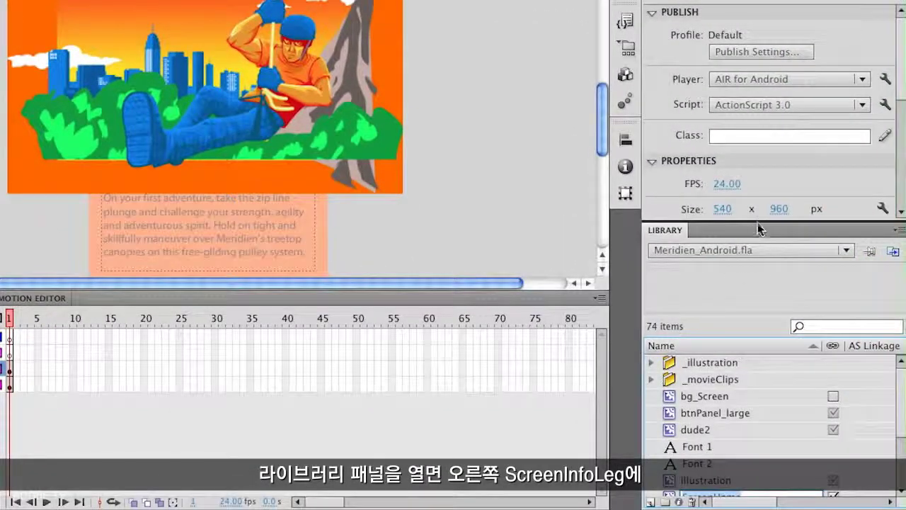
left_click_drag(758, 221, 757, 81)
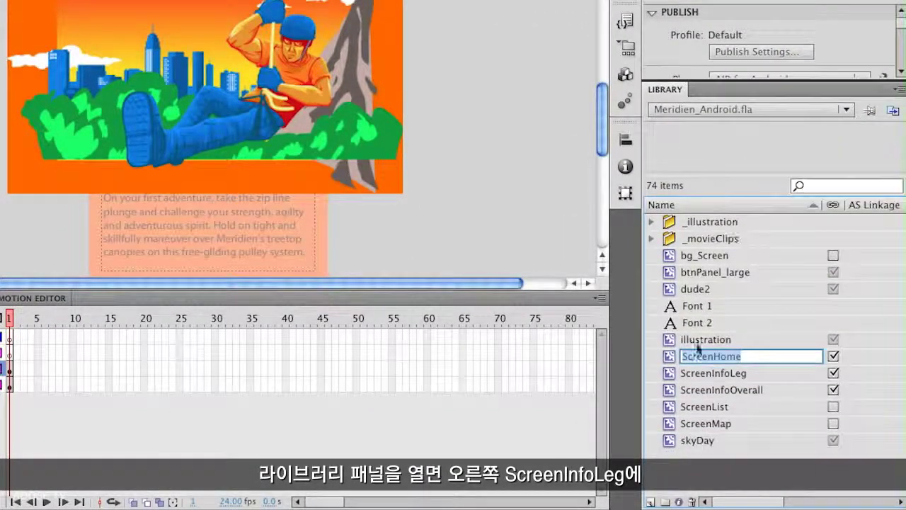
left_click(698, 375)
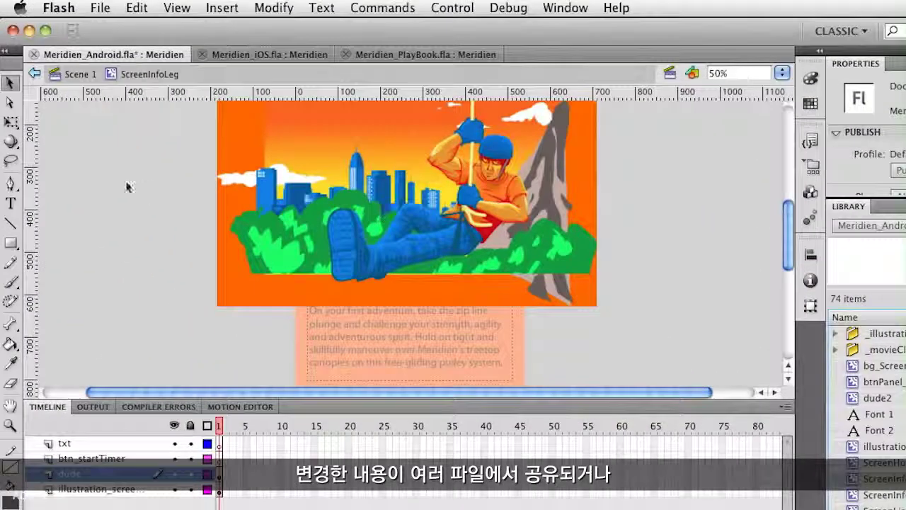
Step: Return to Scene 1 and save Meridien_Android.fla
left_click(78, 76)
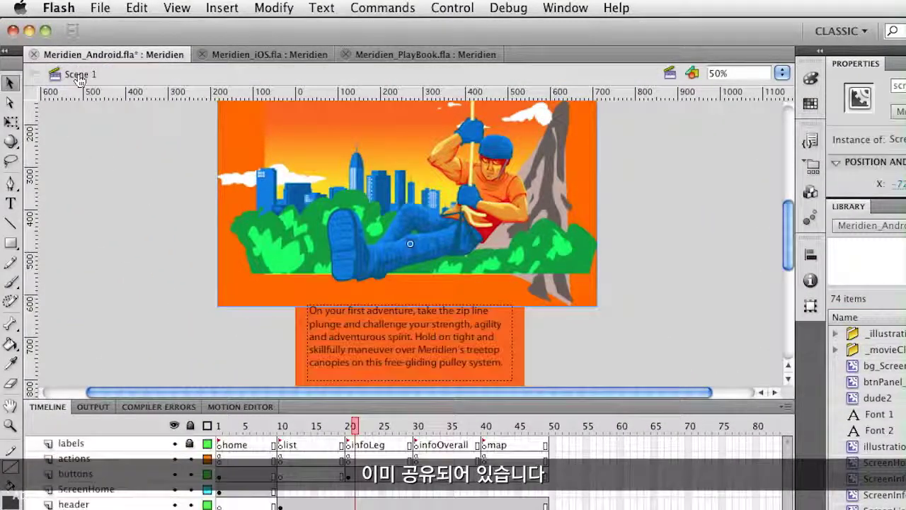
left_click(99, 7)
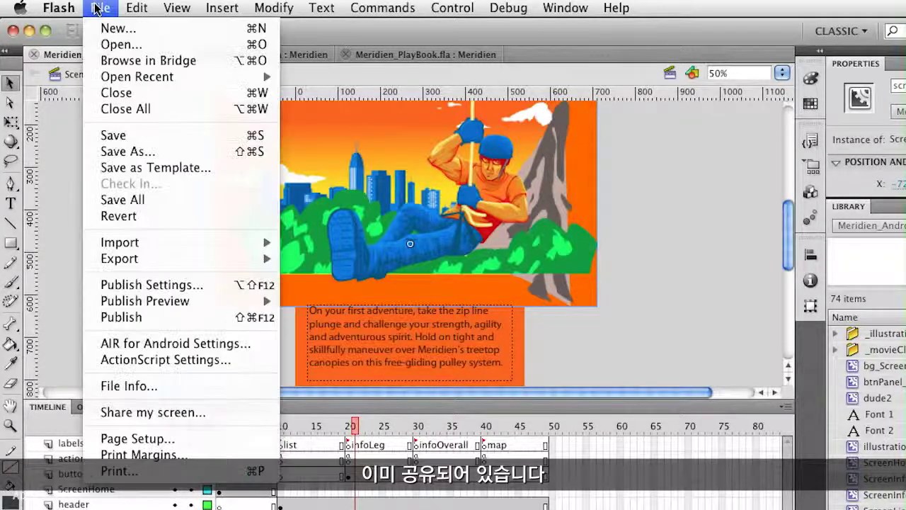
left_click(112, 136)
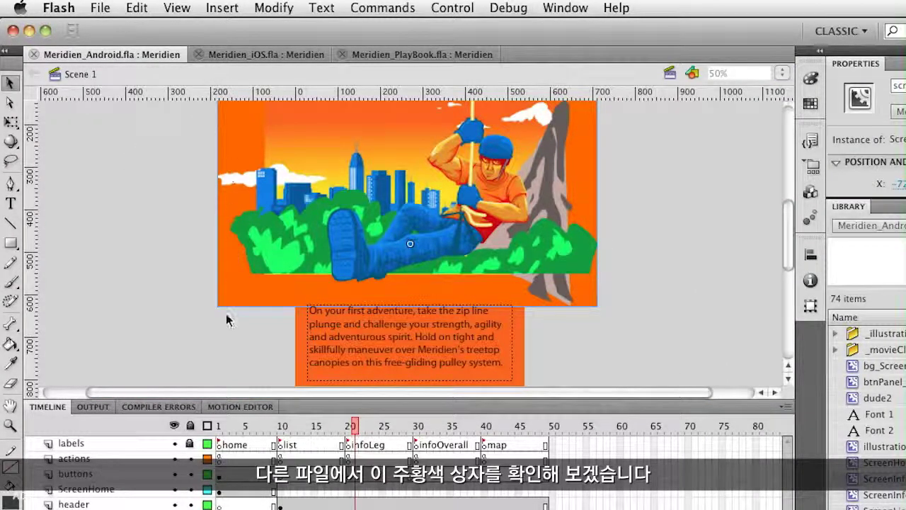
left_click(249, 54)
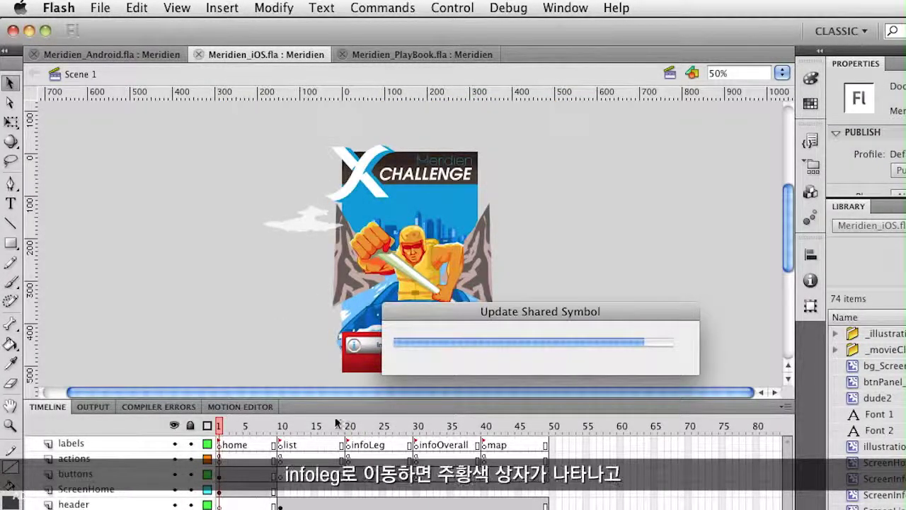
Step: View the infoLeg frame in Meridien_iOS.fla and Meridien_PlayBook.fla after the shared symbols update
left_click(363, 424)
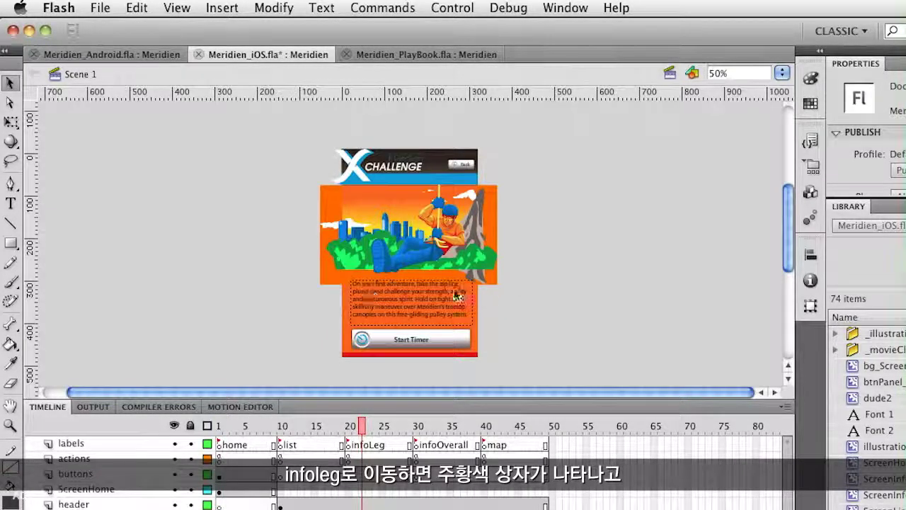
left_click(396, 54)
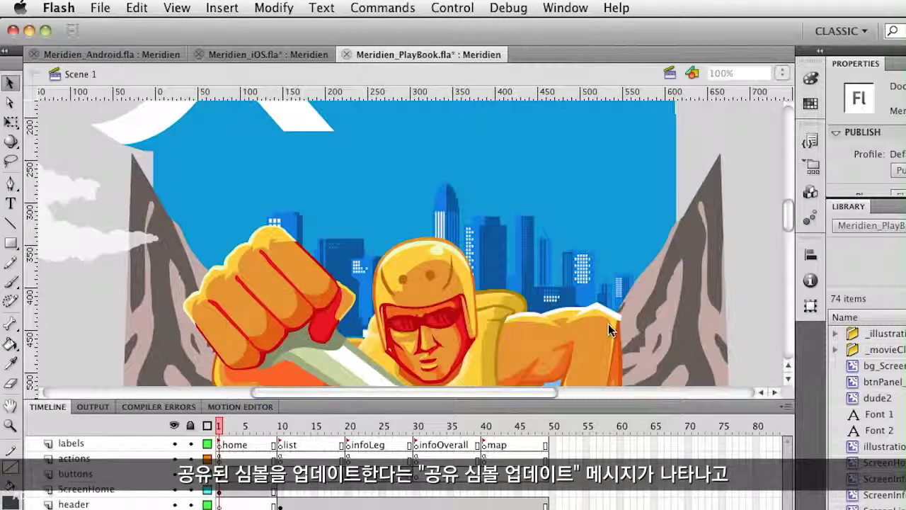
left_click(368, 425)
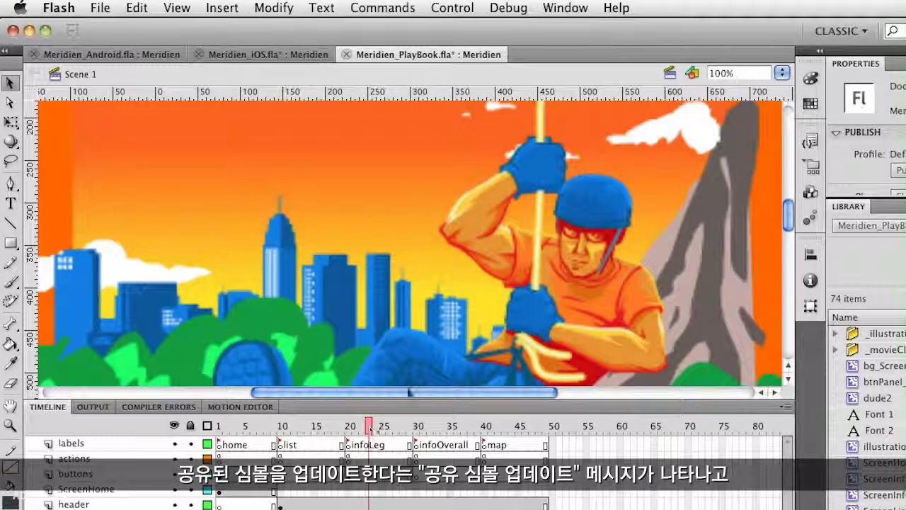
scroll(543, 391, "right", 2)
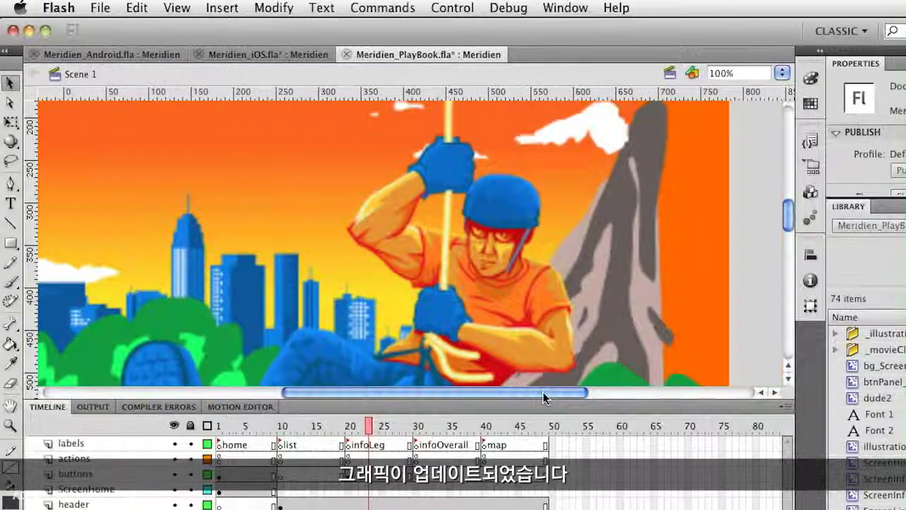
scroll(511, 396, "left", 3)
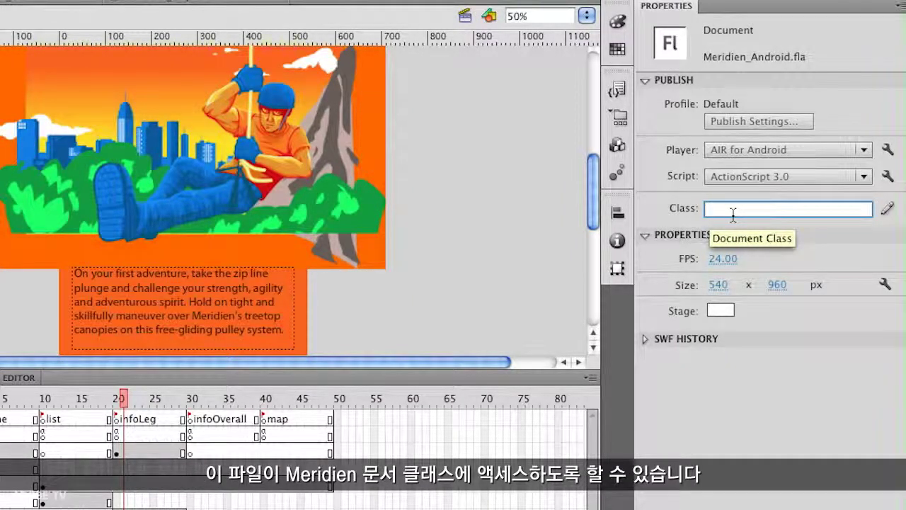
Step: Enter Meridien as Meridien_Android.fla's document Class
type("Meridien")
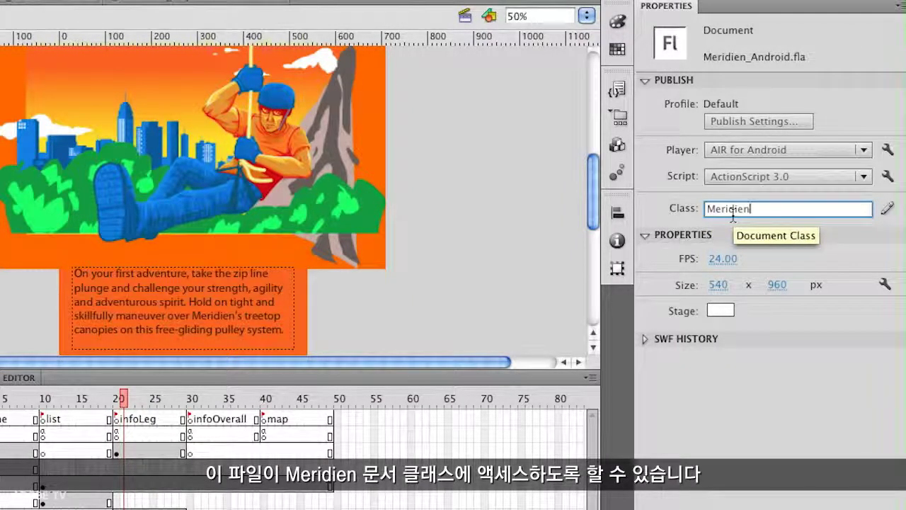
key("Return")
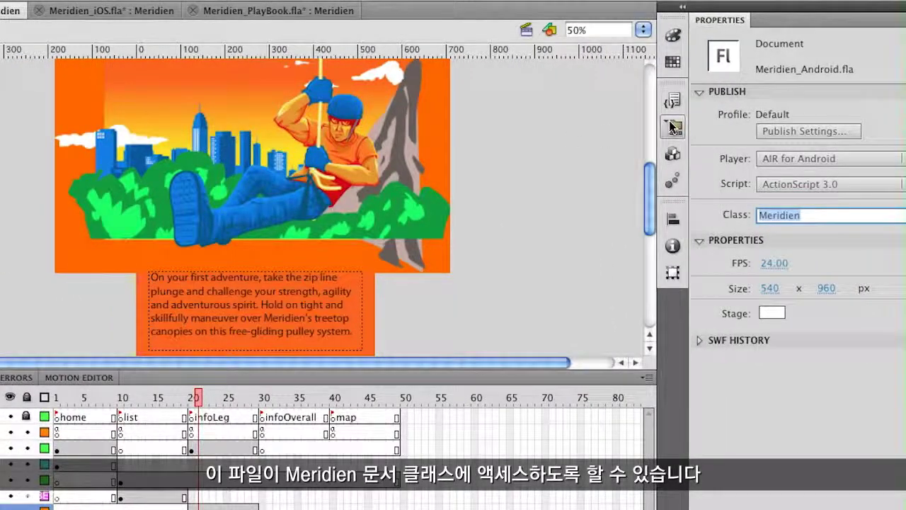
left_click(671, 126)
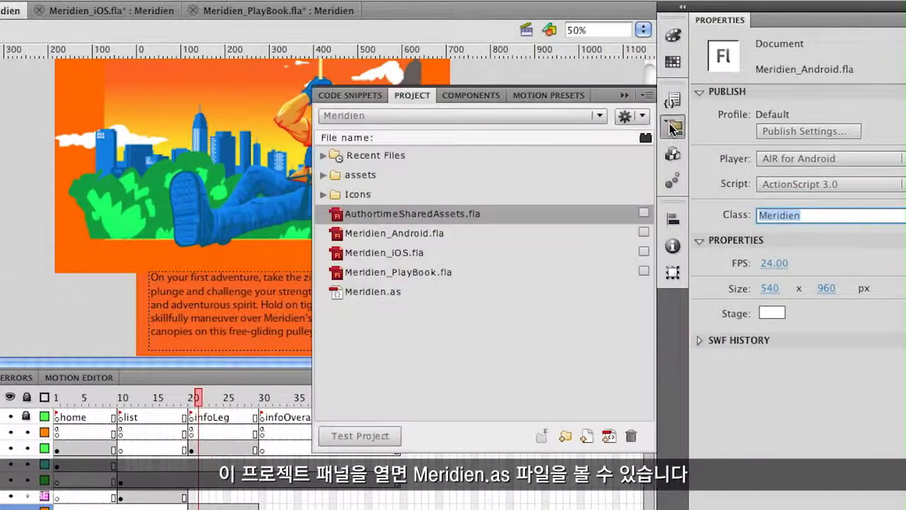
left_click(346, 299)
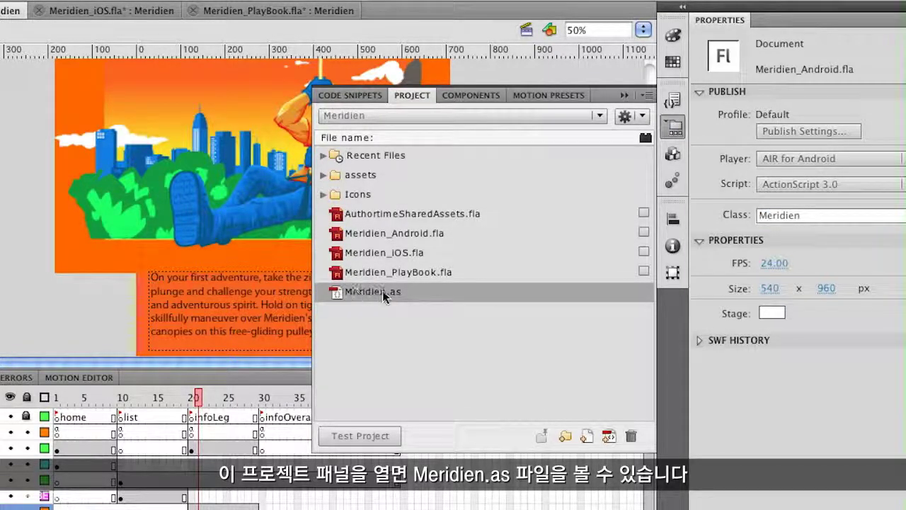
double_click(318, 298)
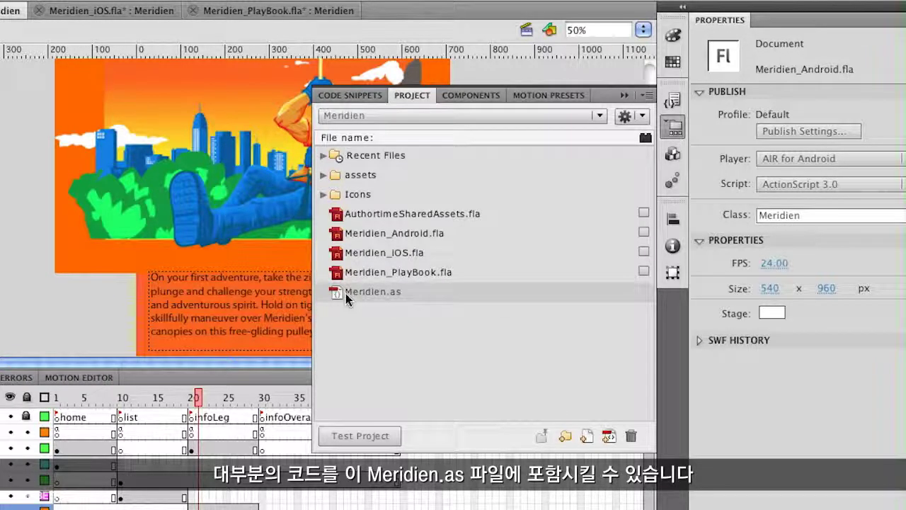
left_click(623, 97)
left_click(75, 13)
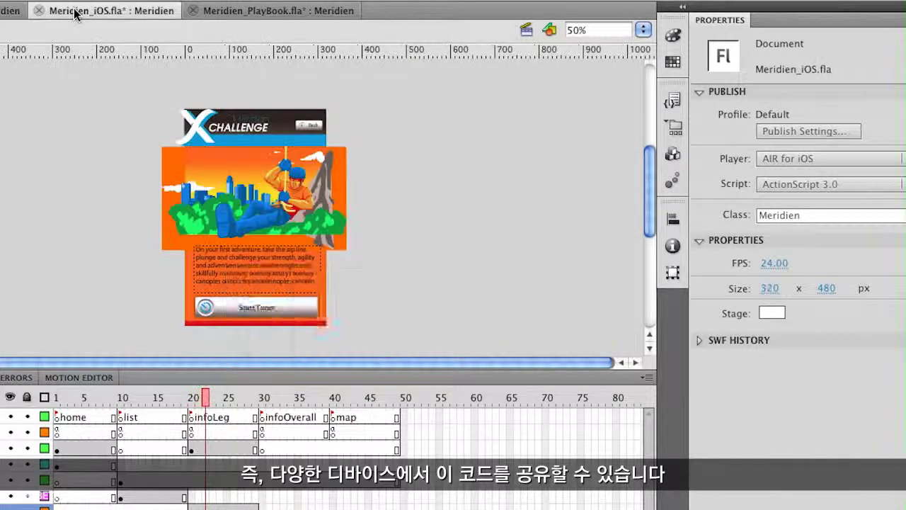
double_click(784, 214)
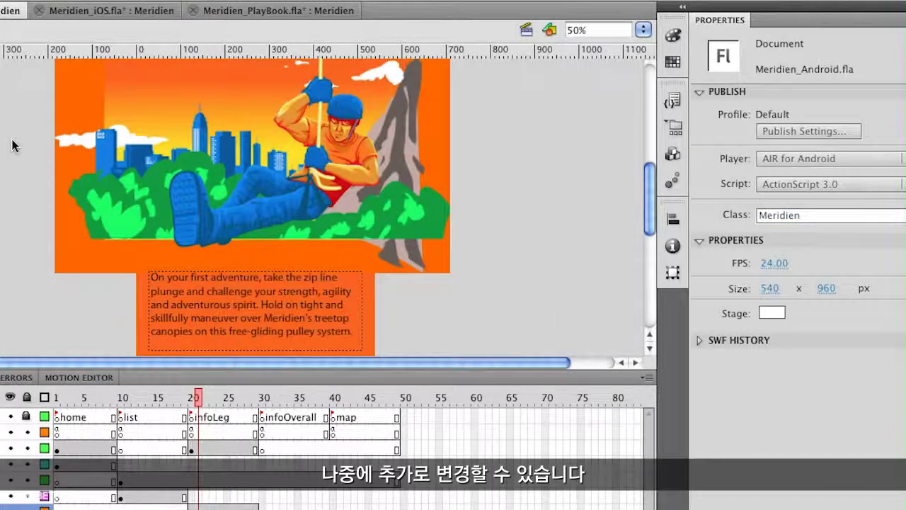
Step: Select the Begin button btn_begin on frame 1 and show the Mobile Touch Events code snippets
left_click(56, 397)
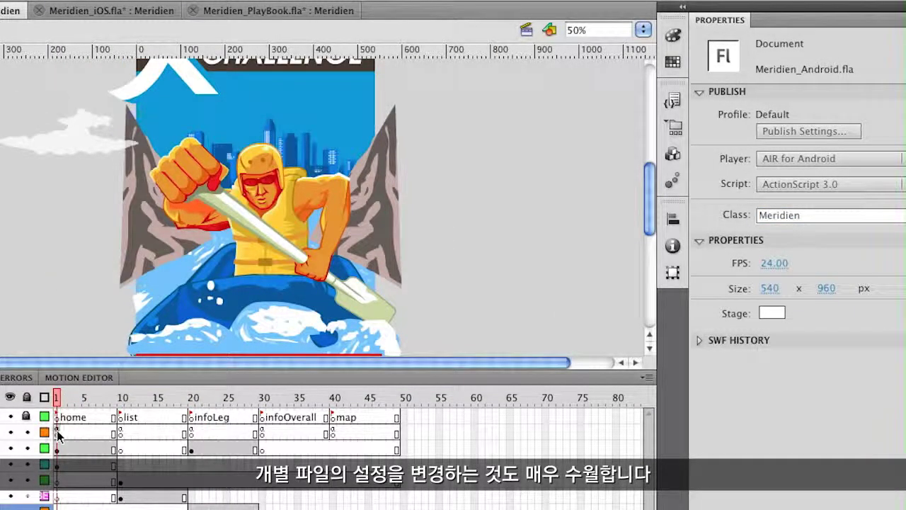
left_click(57, 433)
left_click_drag(649, 202, 651, 223)
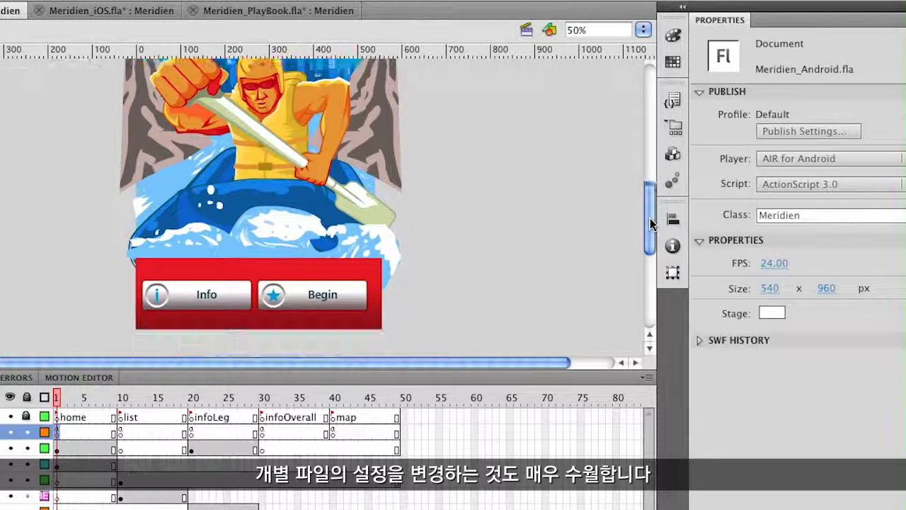
left_click(300, 297)
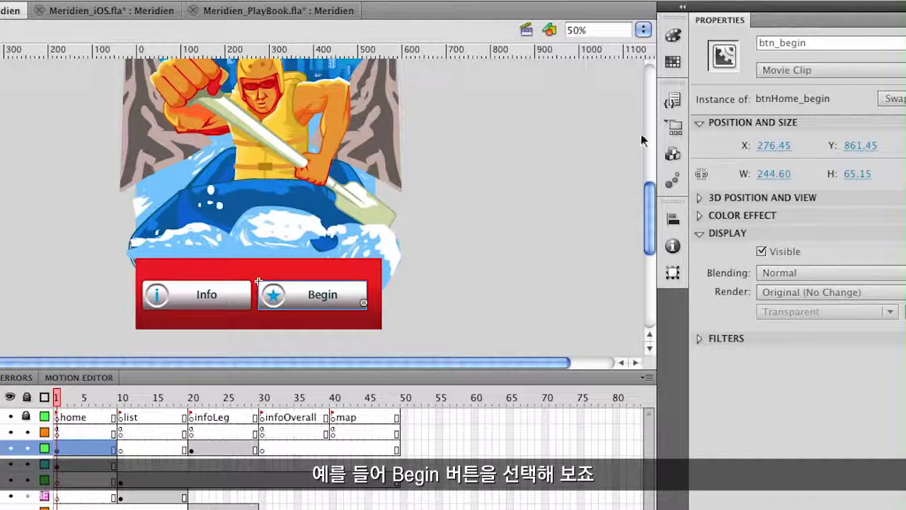
left_click(673, 99)
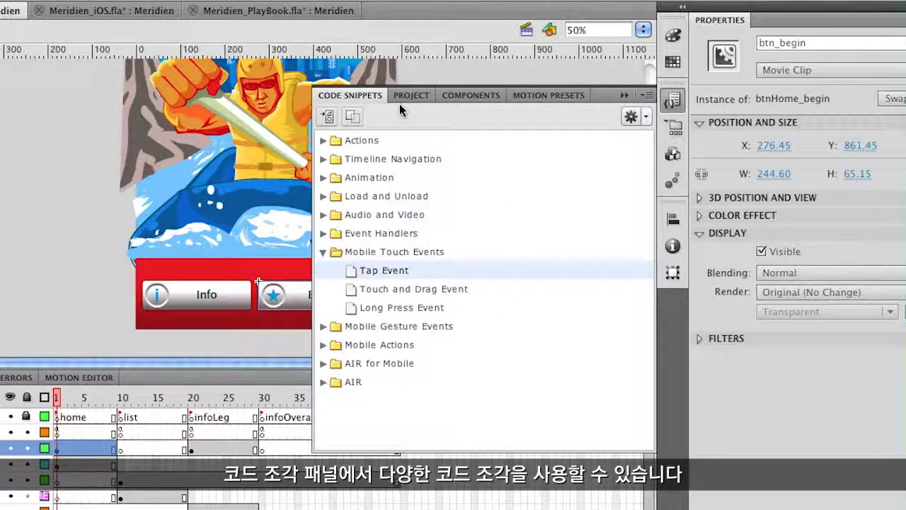
left_click(324, 252)
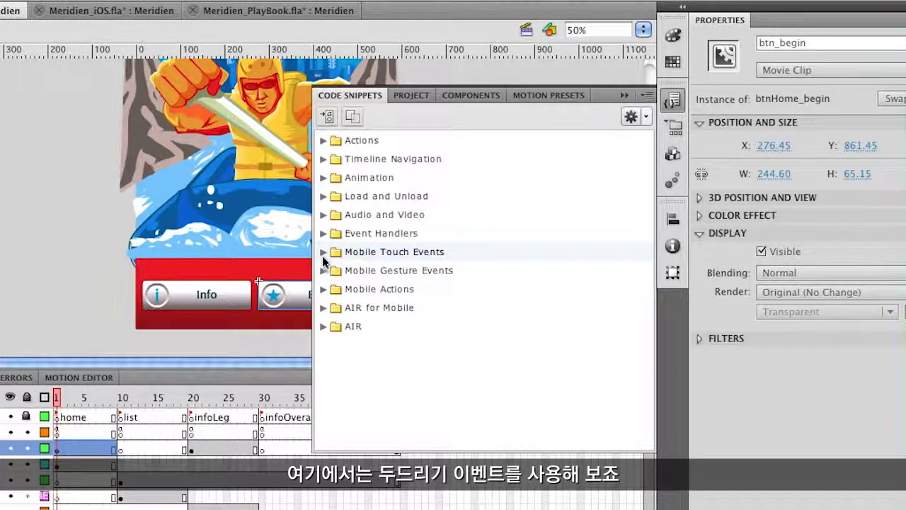
Step: Preview the Tap Event snippet's code and insert it for btn_begin
left_click(323, 255)
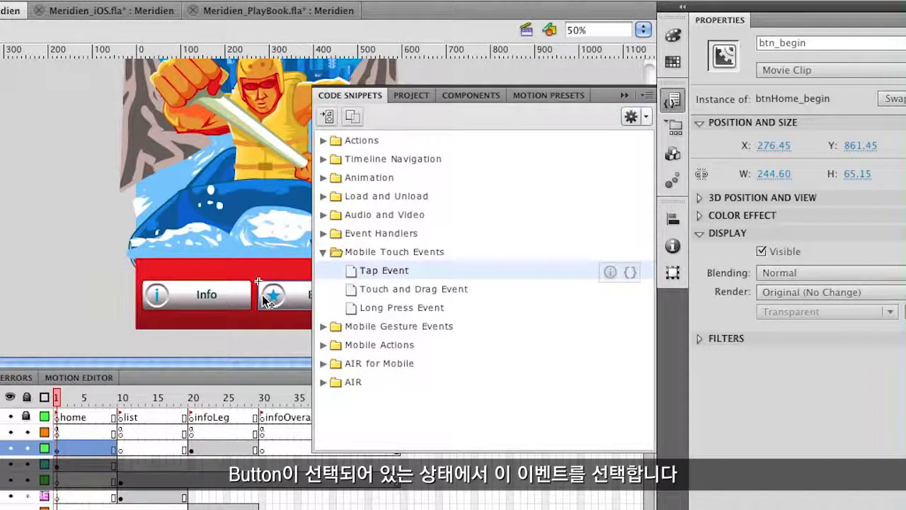
left_click(630, 272)
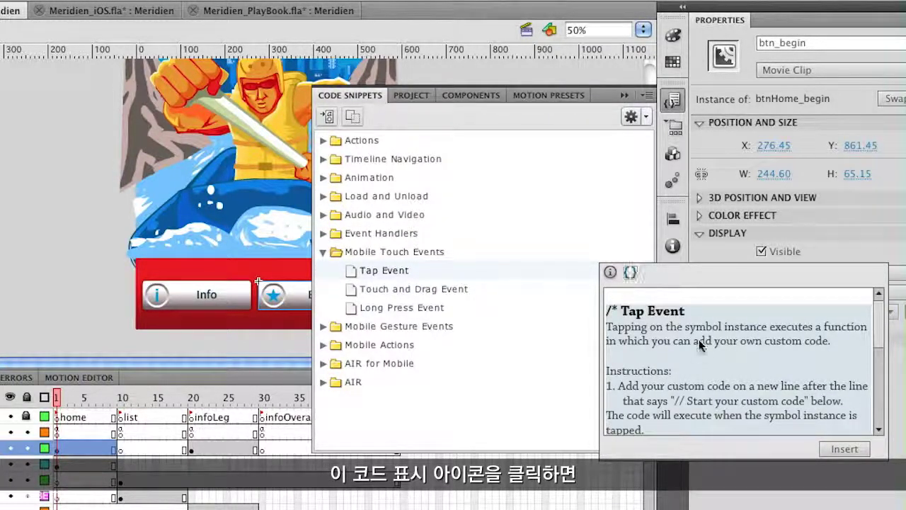
scroll(884, 326, "down", 3)
scroll(885, 326, "up", 3)
scroll(879, 325, "down", 1)
scroll(879, 326, "down", 5)
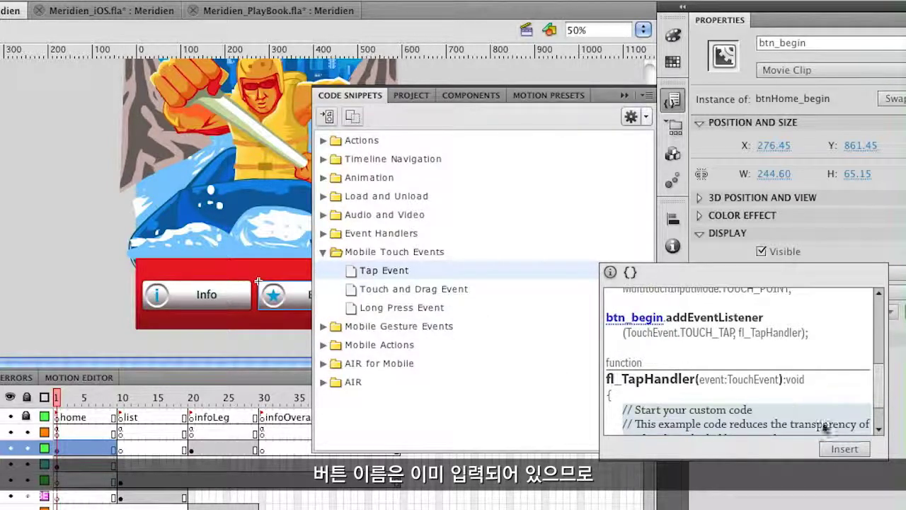
left_click(842, 449)
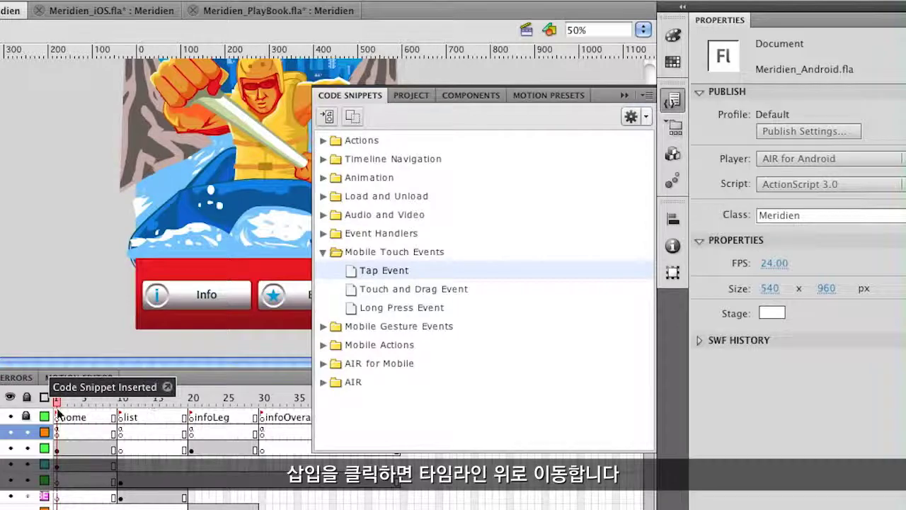
Step: Move the Tap Event comment onto its own line and select the placeholder code in lines 17–20
left_click(169, 392)
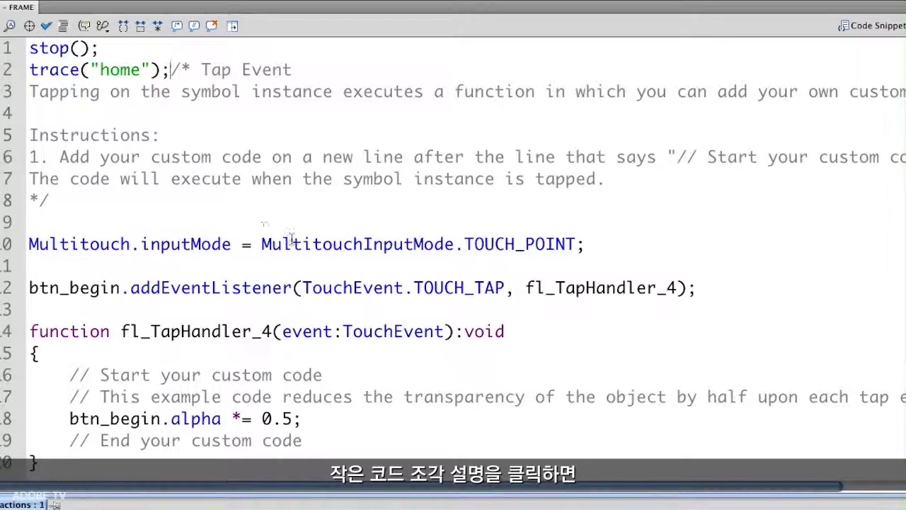
key("Return")
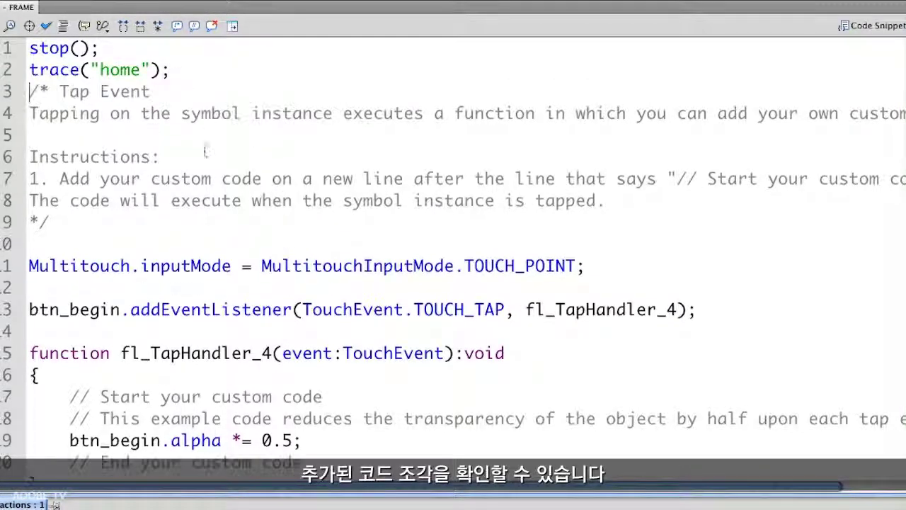
scroll(206, 150, "down", 2)
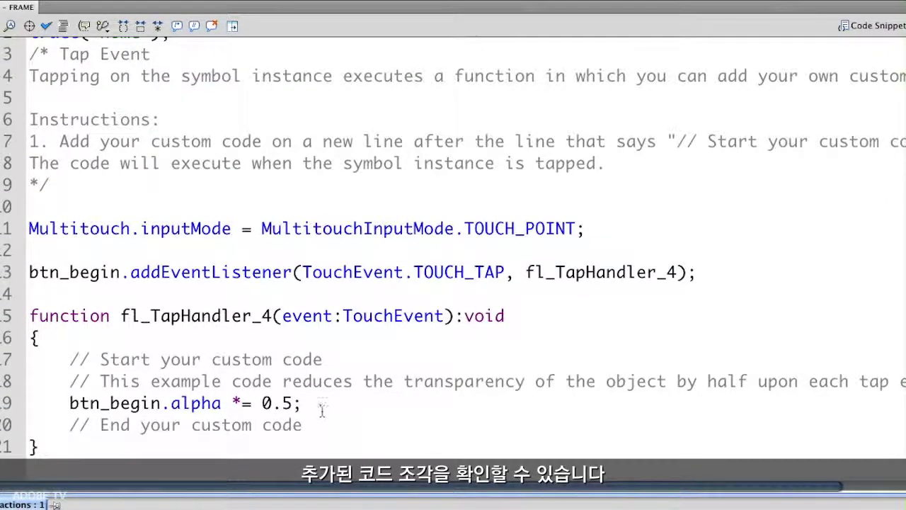
left_click_drag(302, 425, 64, 362)
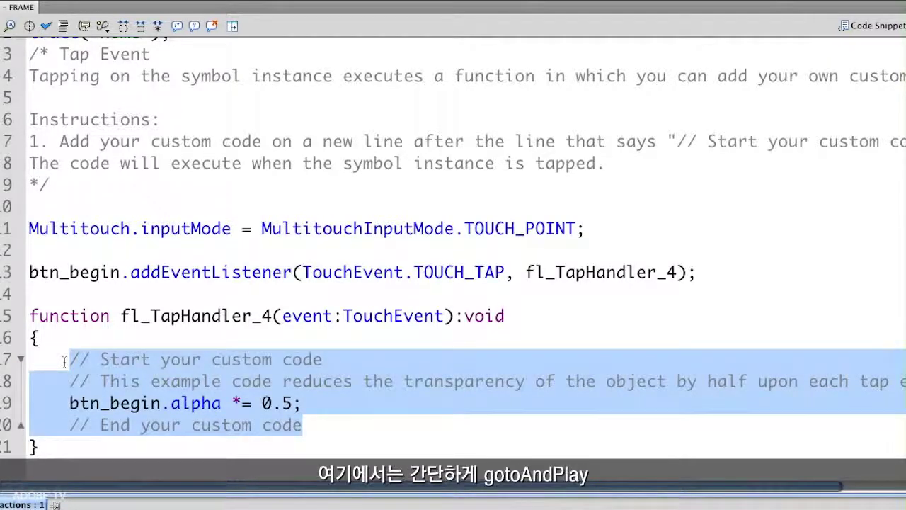
Step: Replace the placeholder with gotoAndStop(10); and trace("begin tap");, then review both lines
type("gotoAndPlay")
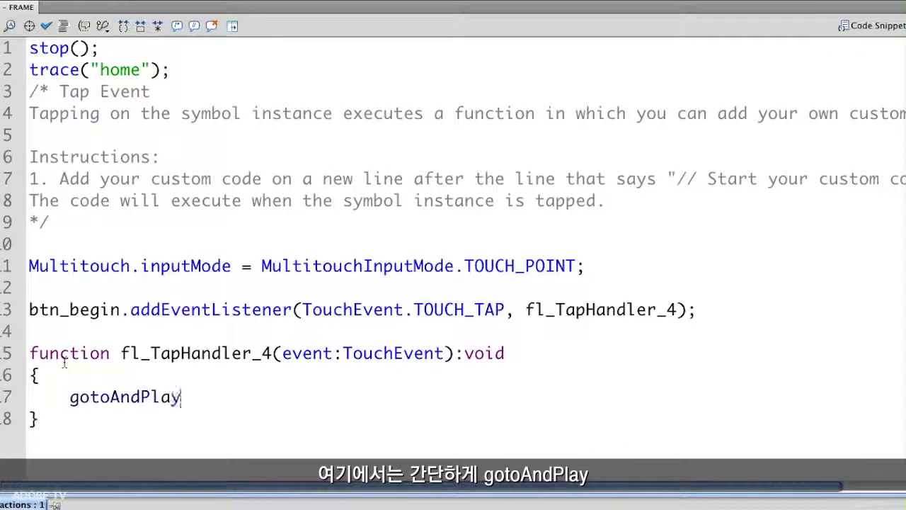
key("BackSpace")
key("BackSpace")
key("BackSpace")
key("BackSpace")
type("Stop(")
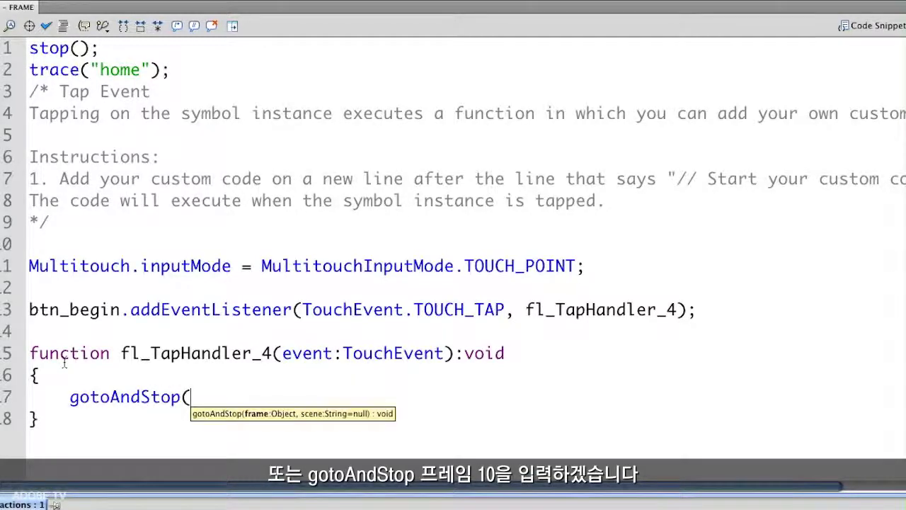
type("10);")
key("Return")
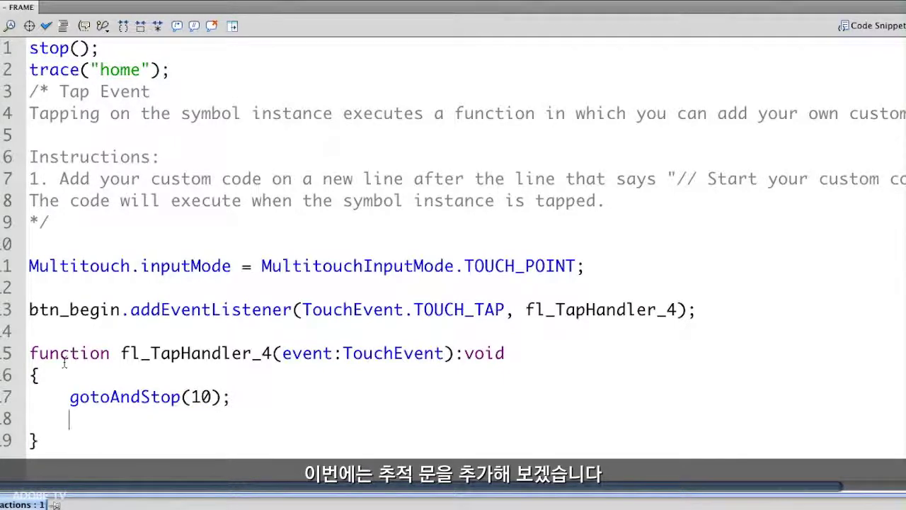
type("trace(\"")
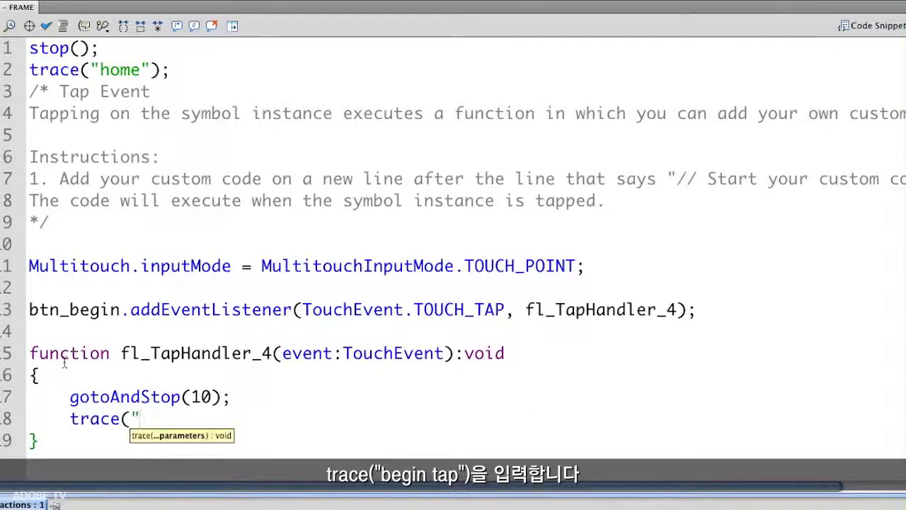
type("begin tap\"")
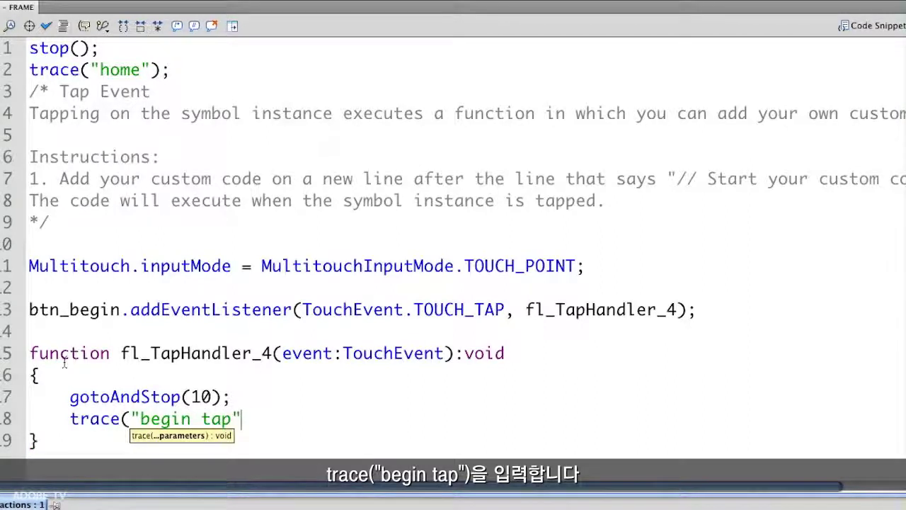
type(");")
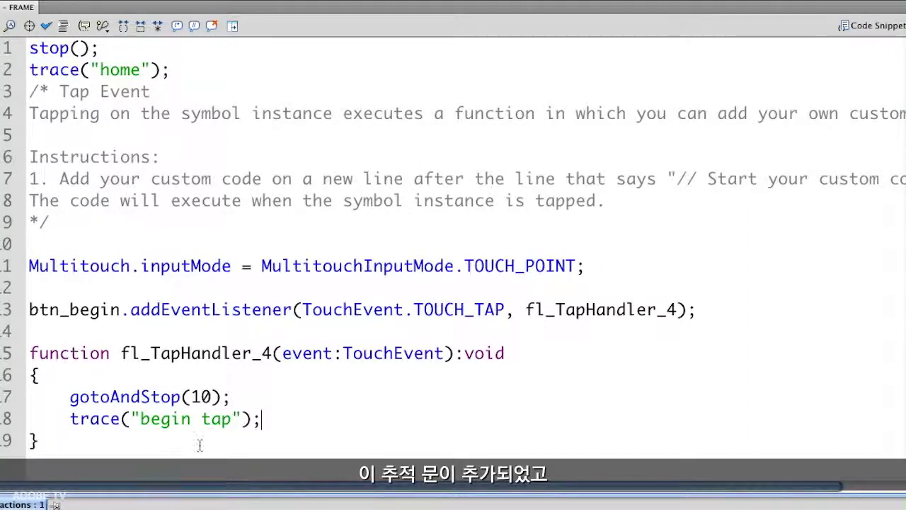
left_click_drag(288, 418, 22, 413)
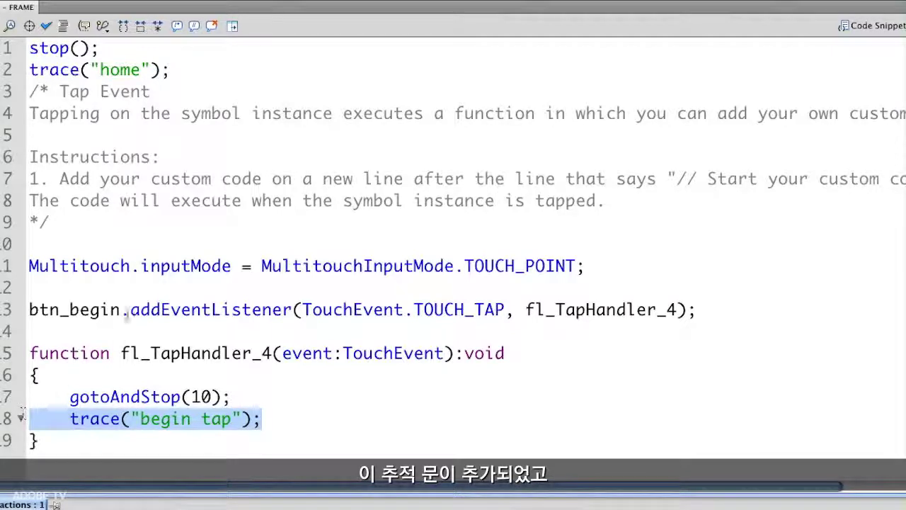
left_click(163, 450)
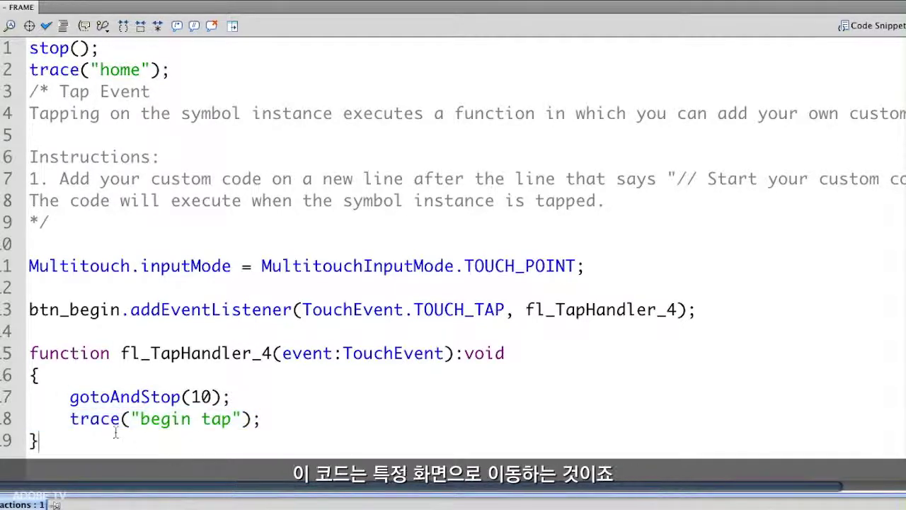
left_click_drag(62, 397, 281, 398)
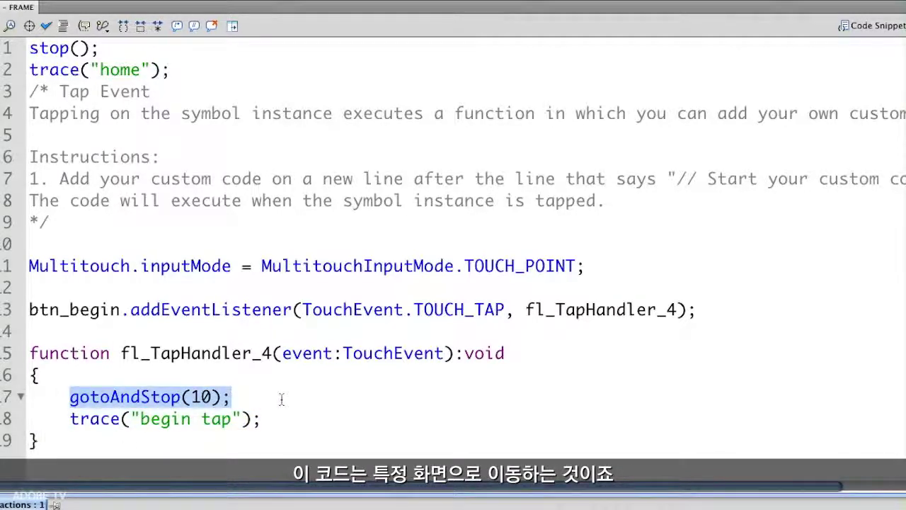